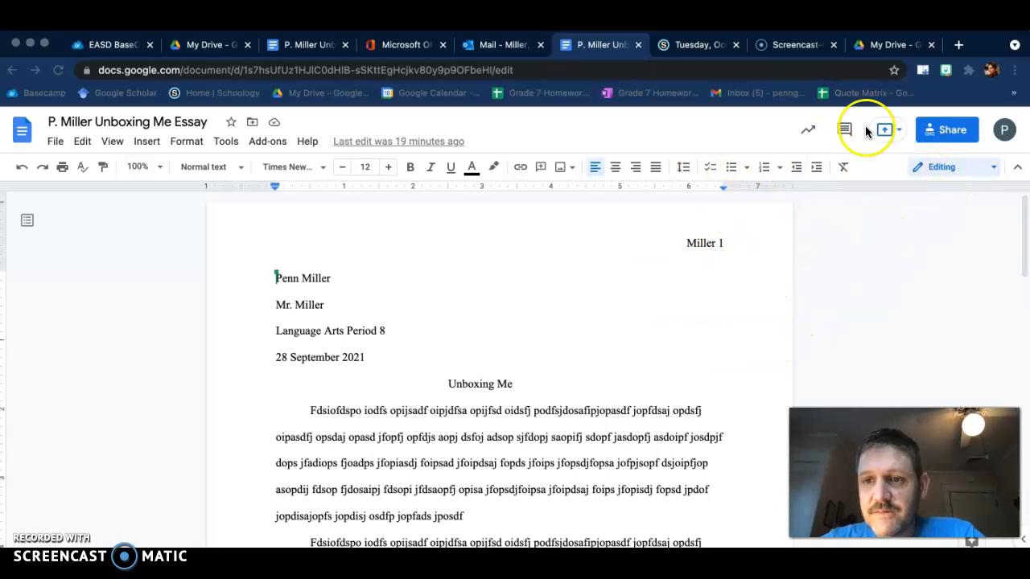
Step: Switch the essay document from direct editing to Suggesting mode
click(993, 173)
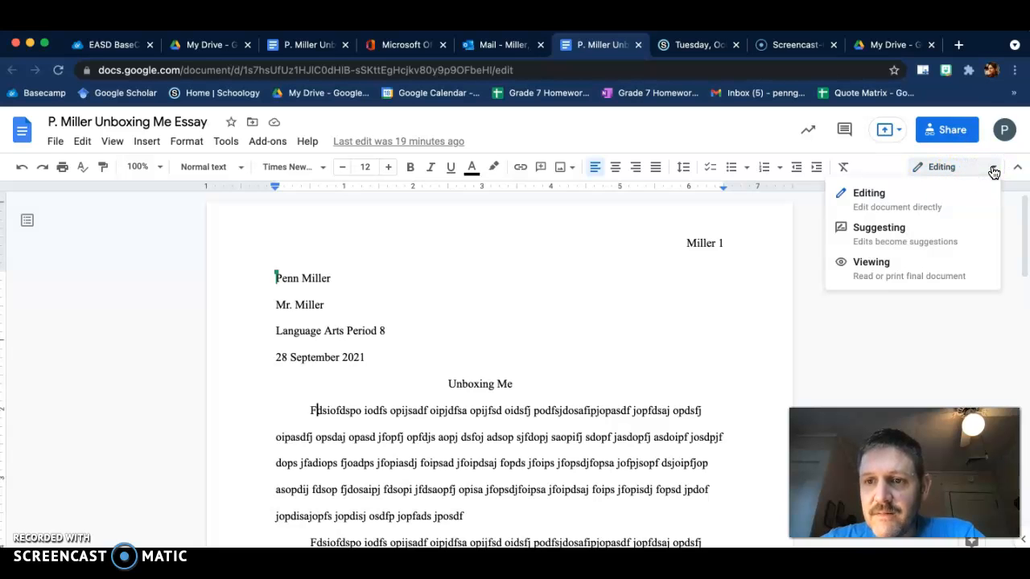
click(927, 237)
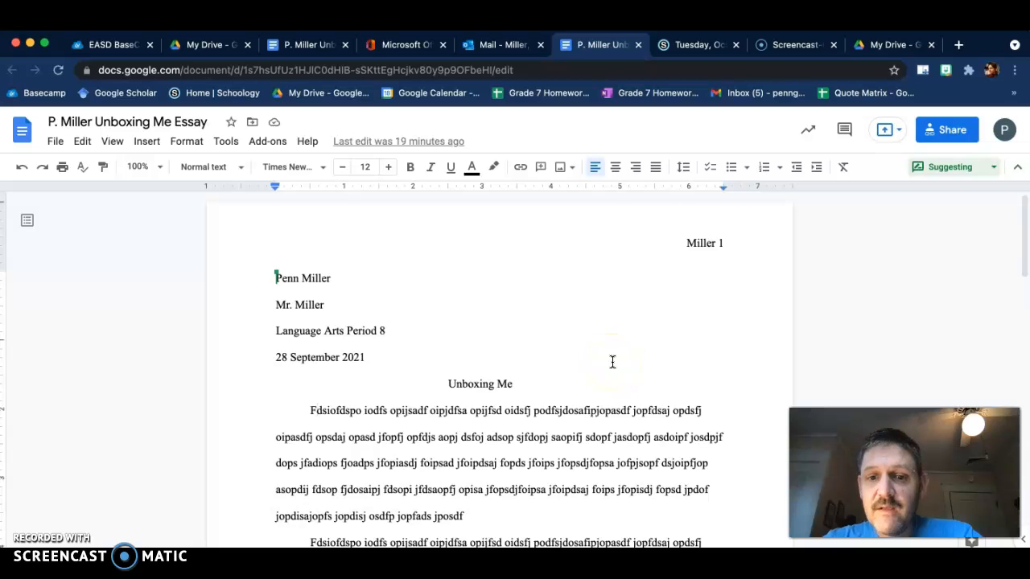
scroll(612, 362, down, 1)
scroll(612, 362, down, 2)
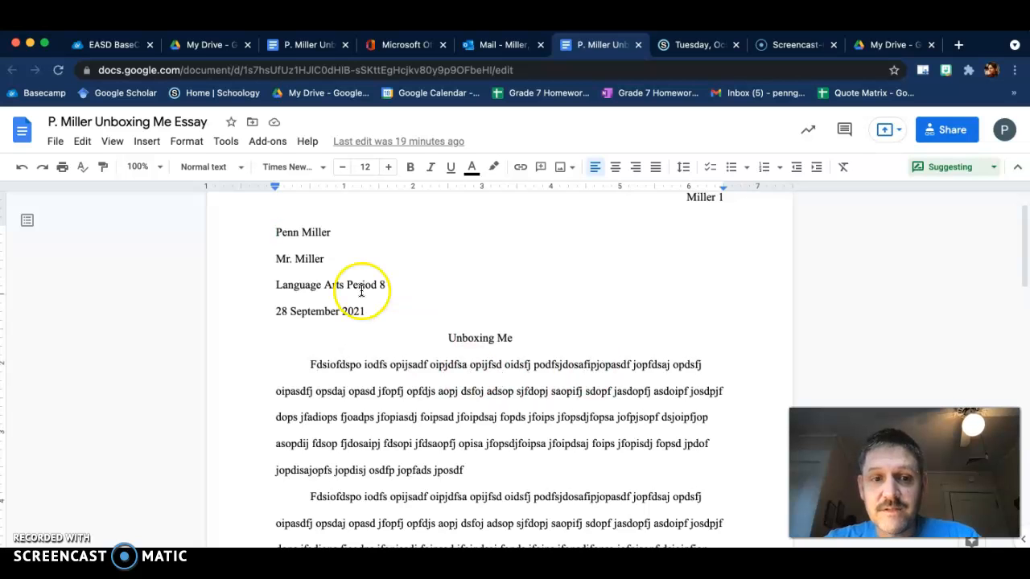
drag(260, 226, 338, 225)
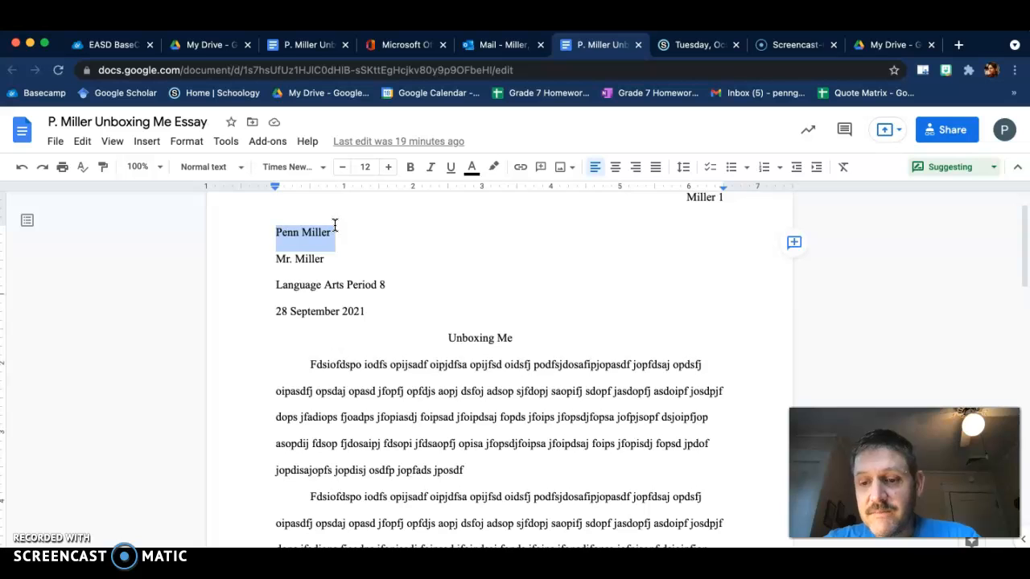
click(378, 351)
click(445, 339)
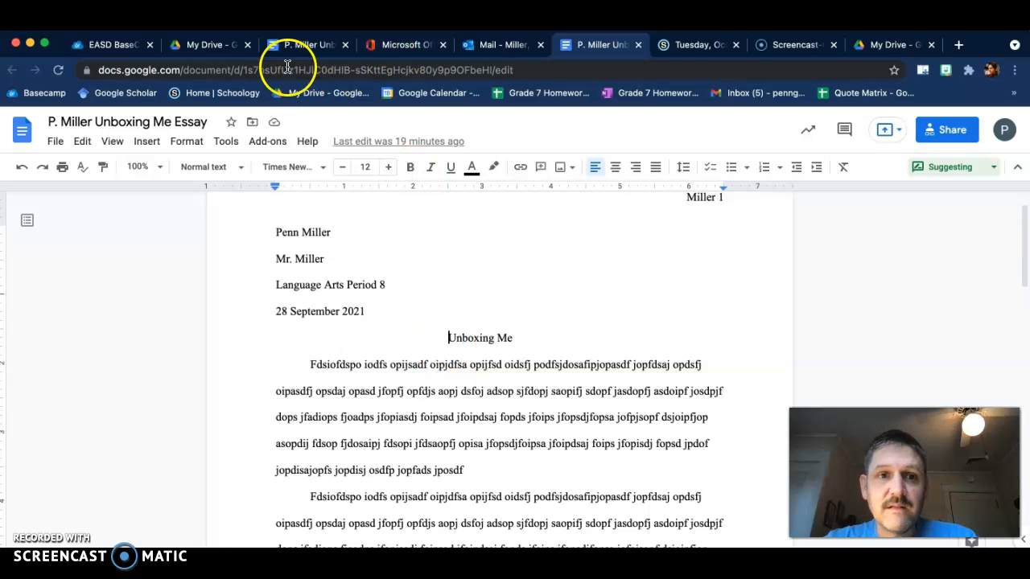
Step: Check the Peer Reviewing/Editing rules on the Schoology course page and return to the essay
click(666, 45)
scroll(494, 436, down, 5)
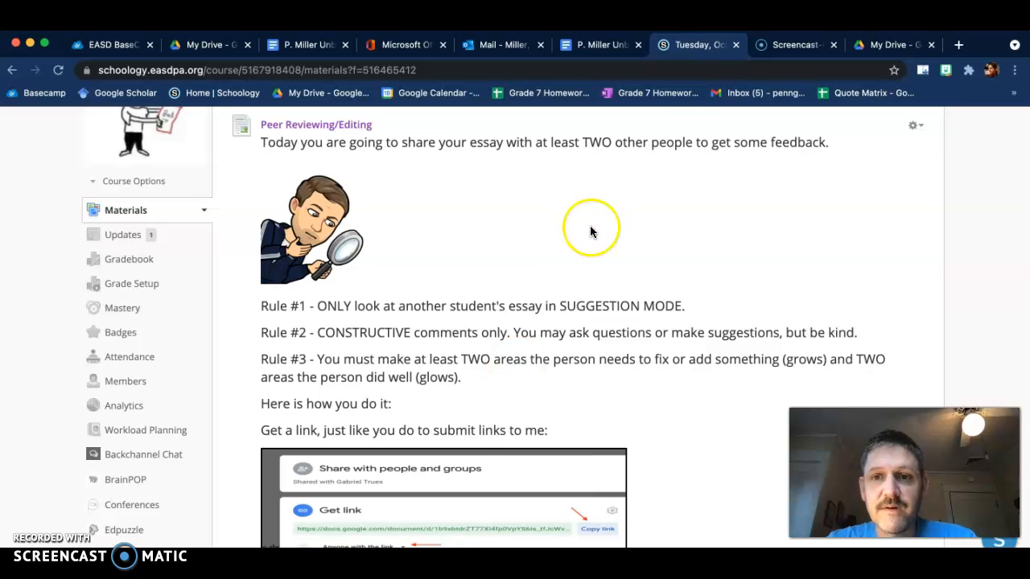
click(606, 51)
Step: Comment on the essay title "Unboxing Me" with "Your title could be more creative."
click(447, 338)
drag(445, 339, 520, 334)
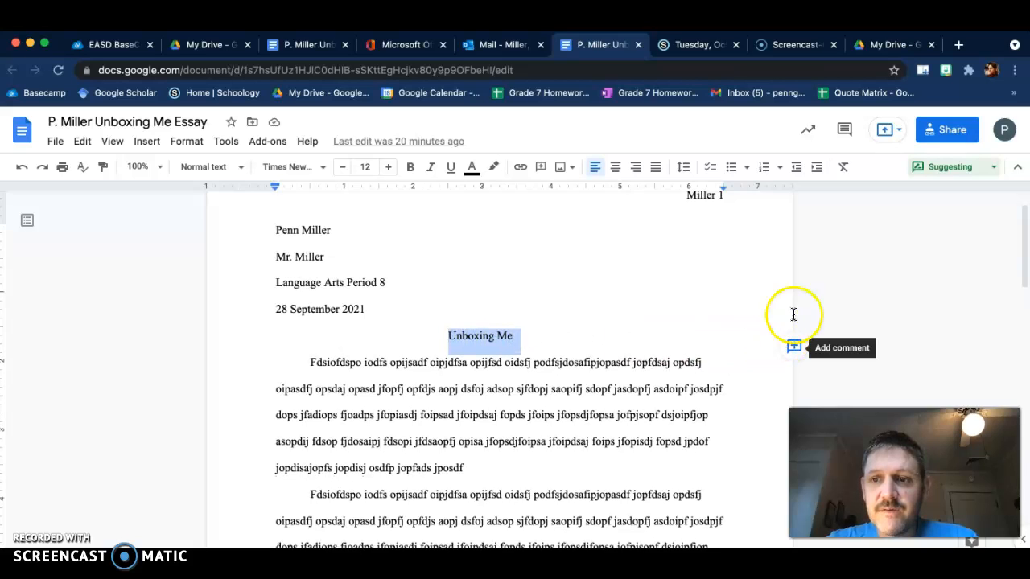
click(798, 344)
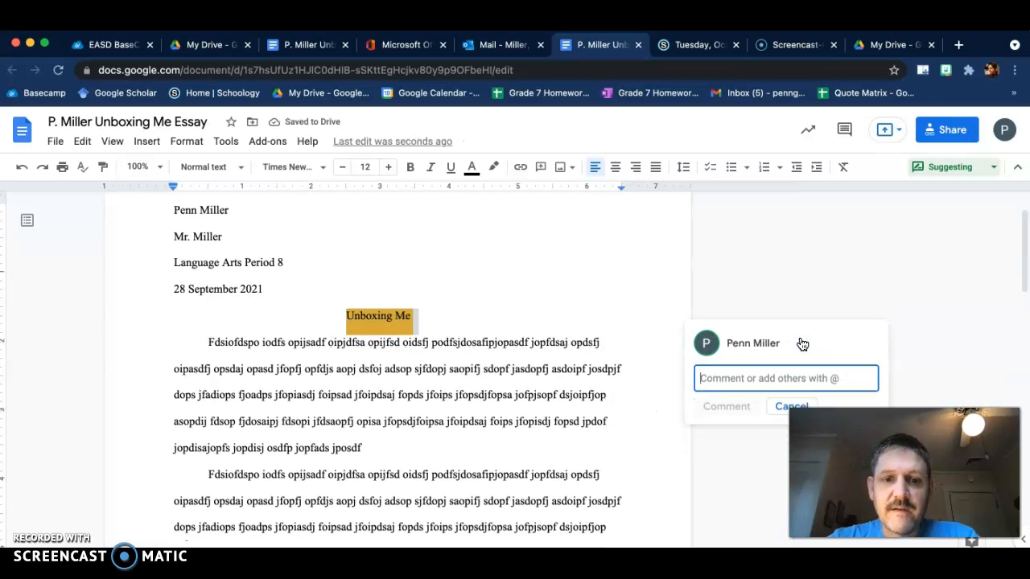
text(Your title cou)
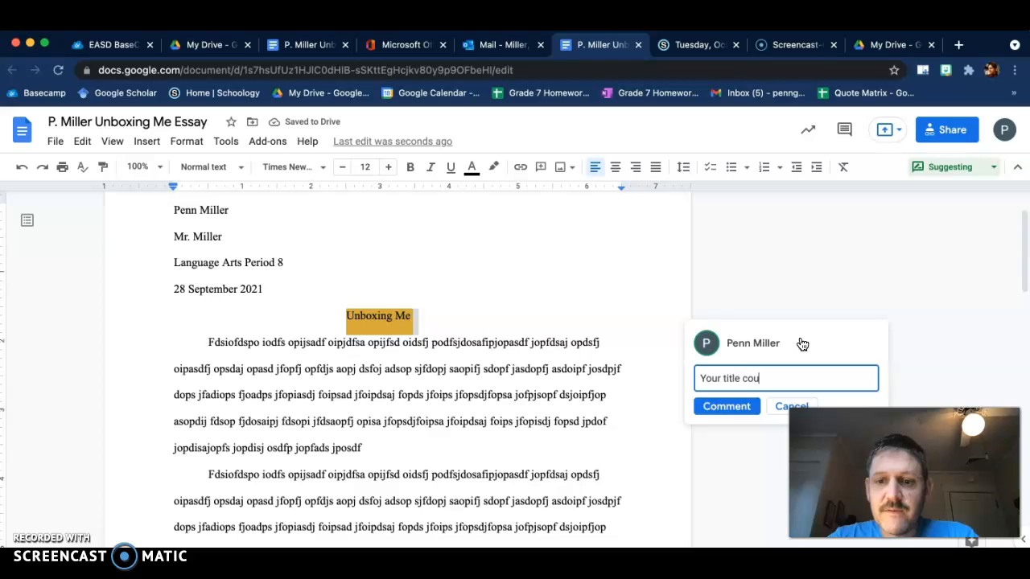
text(ld be more creative.)
click(788, 401)
click(729, 409)
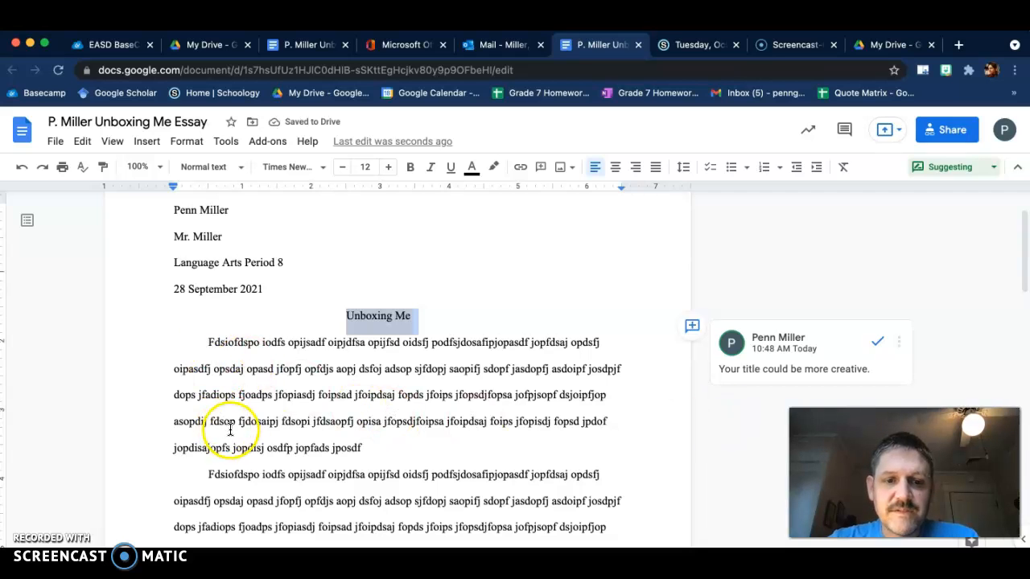
Step: Suggest replacing the word "fjdosaipj" with "potato" in the fourth line of the first body paragraph
drag(238, 419, 278, 420)
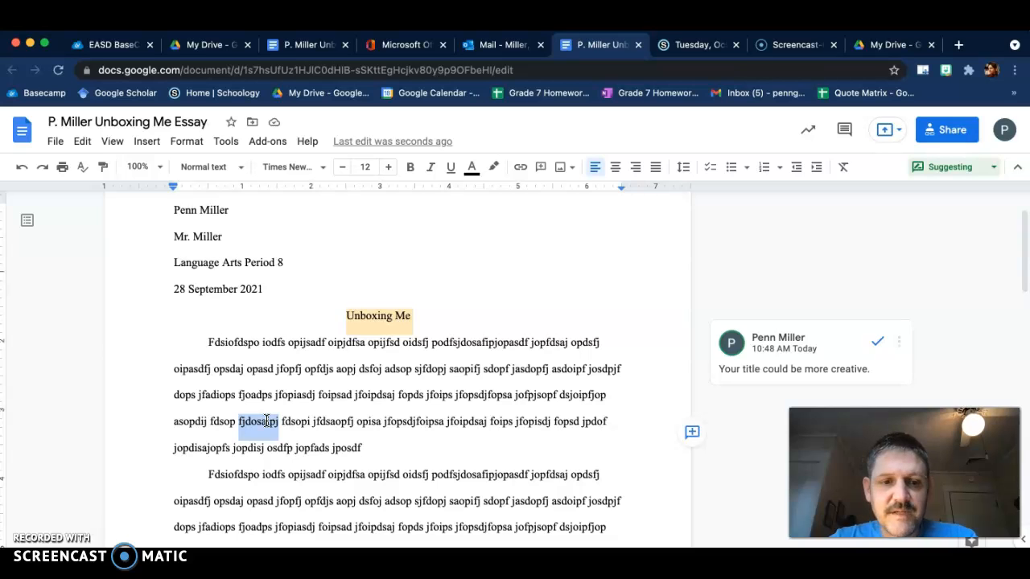
text(po)
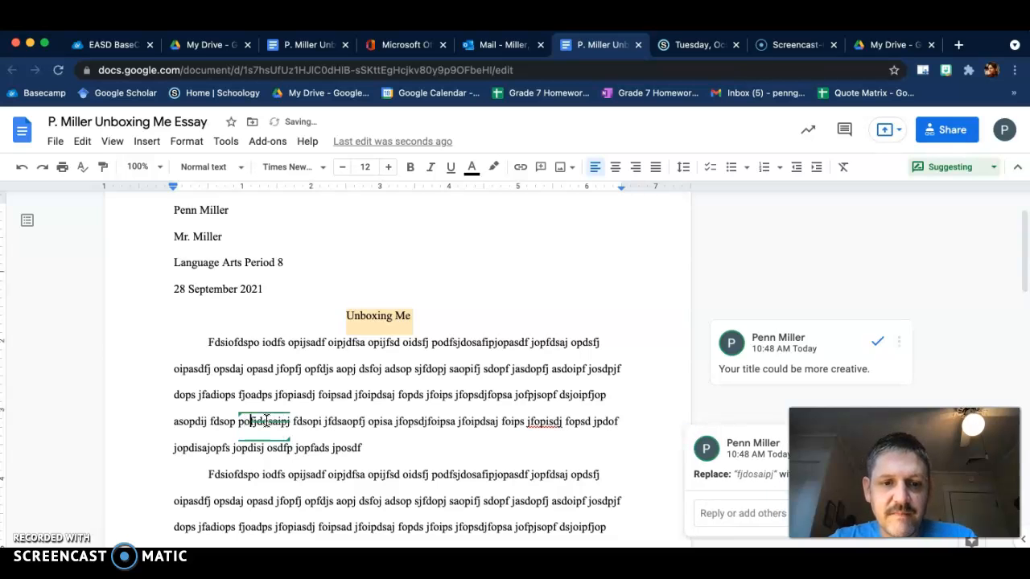
text(tato)
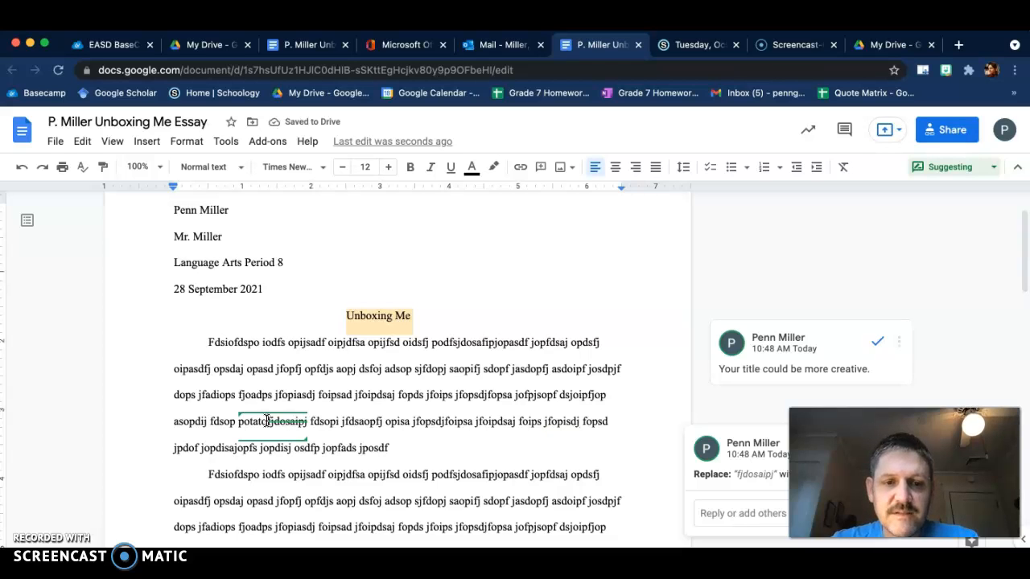
click(560, 441)
Step: Suggest adding the transition "First of all," at the start of the second body paragraph
scroll(560, 441, down, 3)
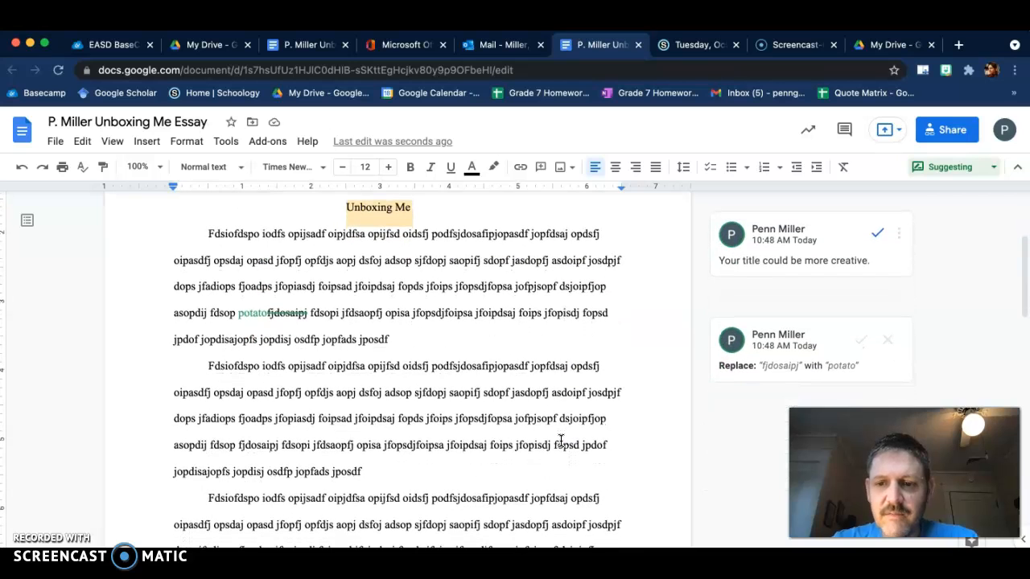
click(378, 471)
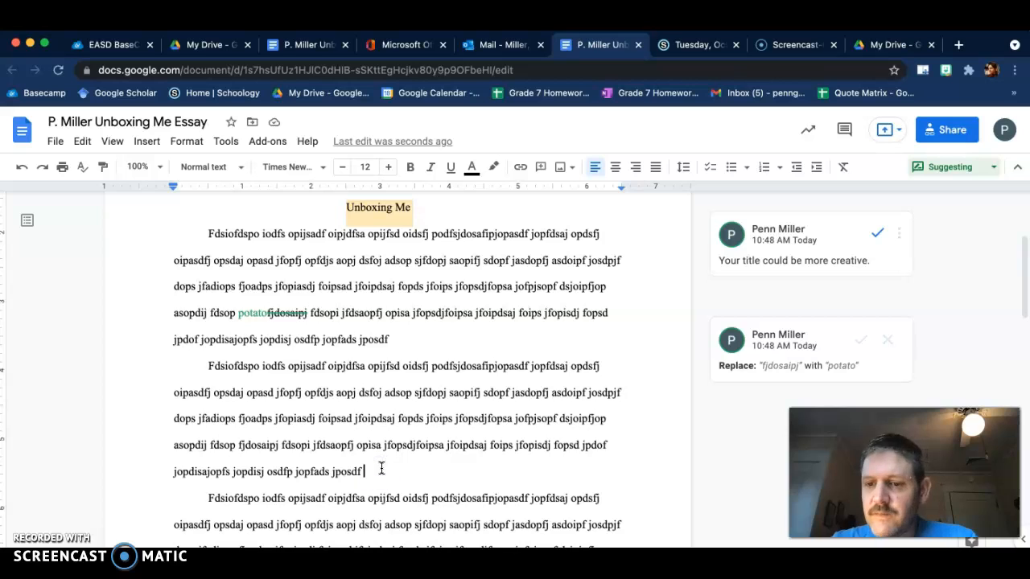
click(404, 339)
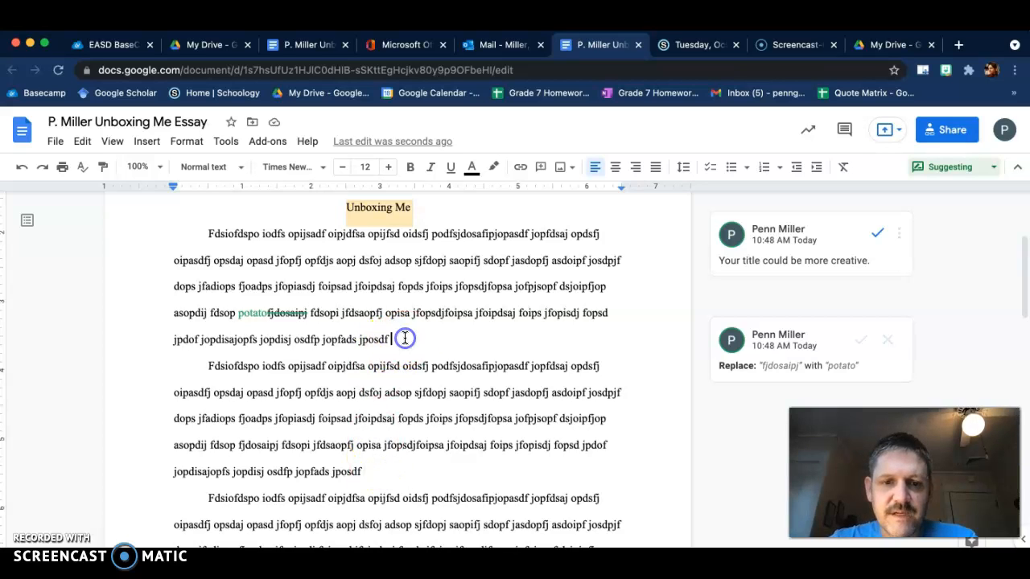
click(208, 367)
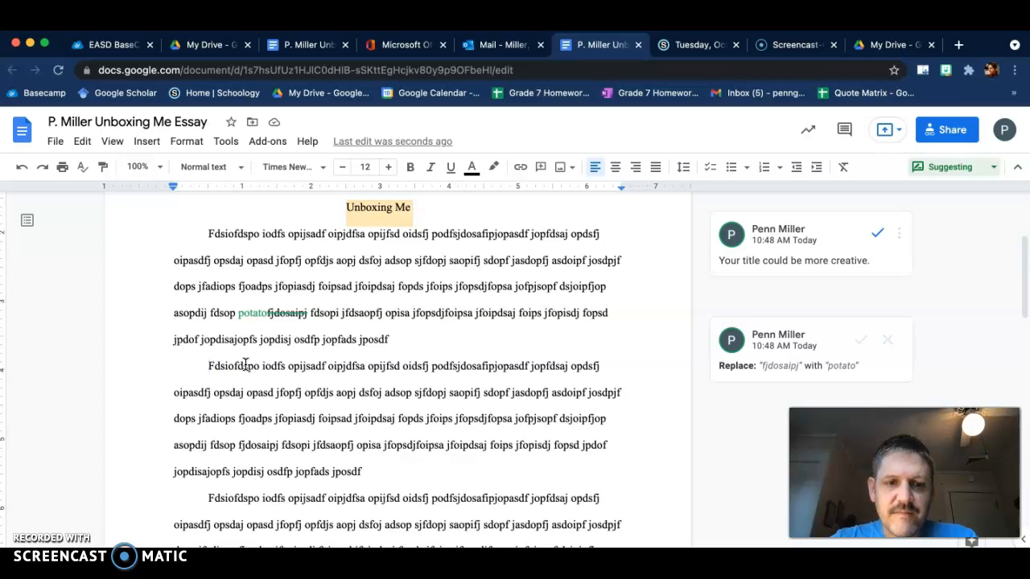
text(First of all,)
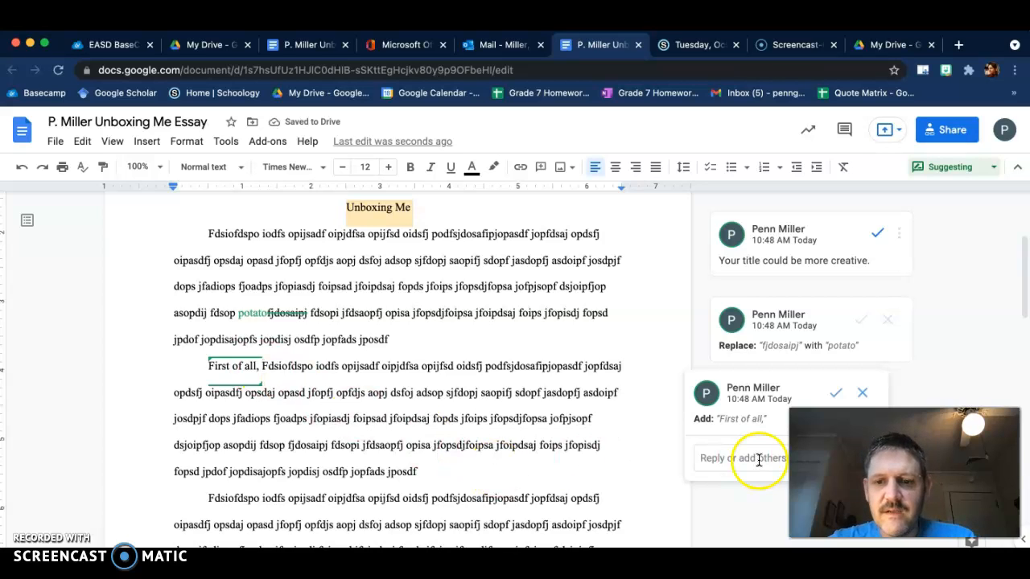
Step: Reply to the "First of all," suggestion with a note beginning "A transition word"
click(732, 458)
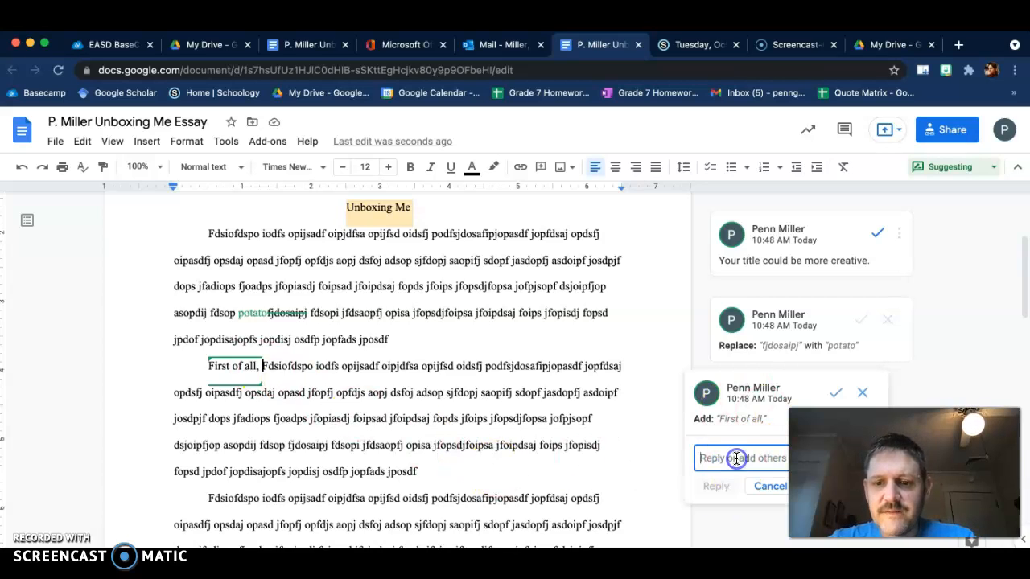
text(A)
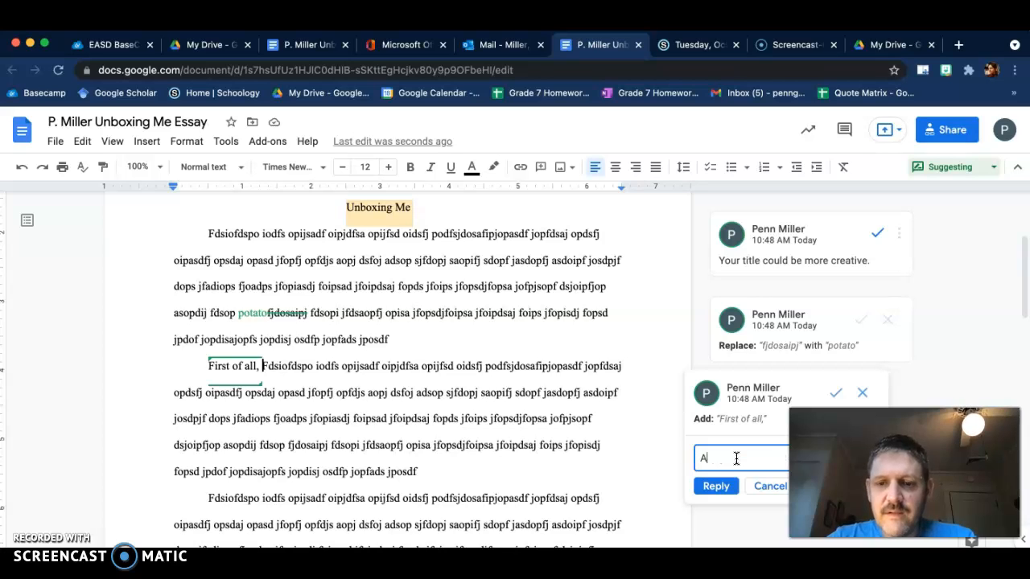
text( transition word he)
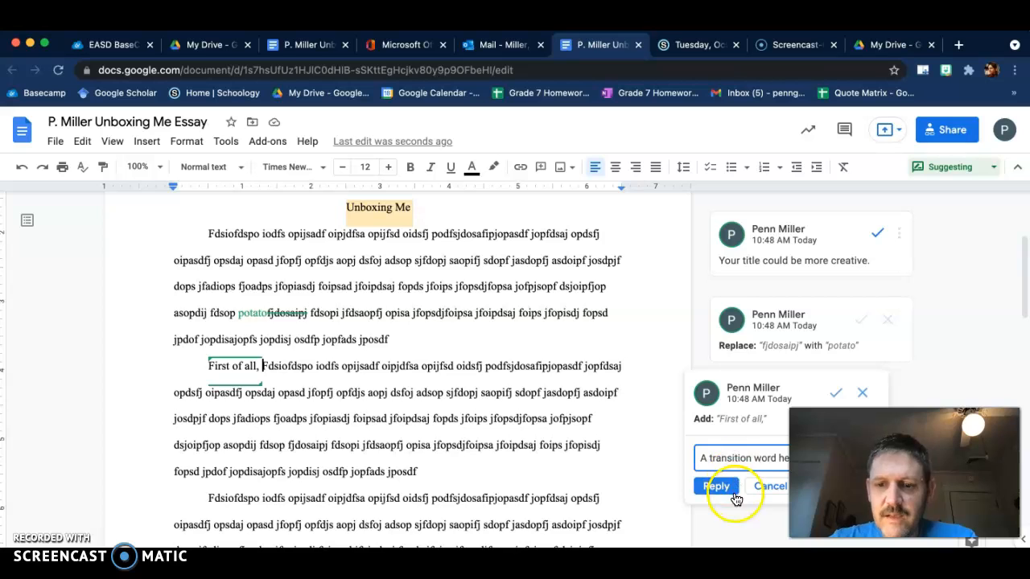
click(725, 487)
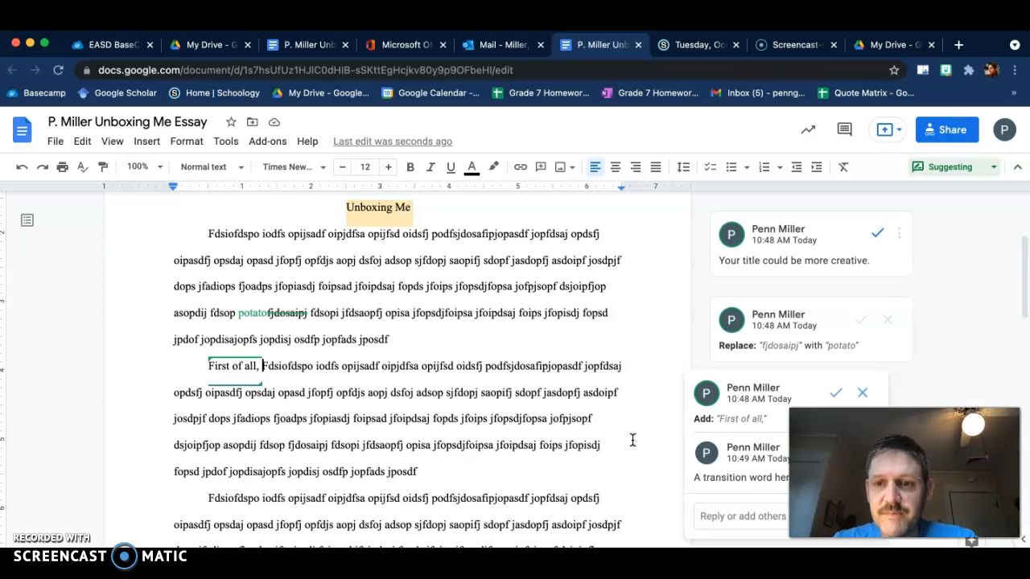
Step: Comment on the essay's closing lines: "Wow, I really loved the way you wrapped this up with a clincher by referring back to your attention-getter."
scroll(421, 442, down, 3)
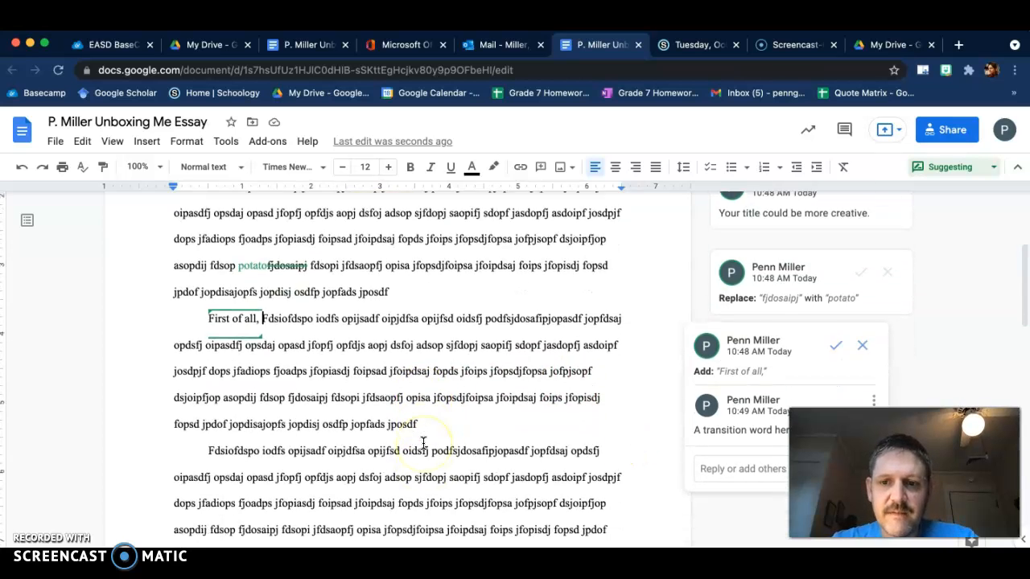
scroll(422, 443, down, 10)
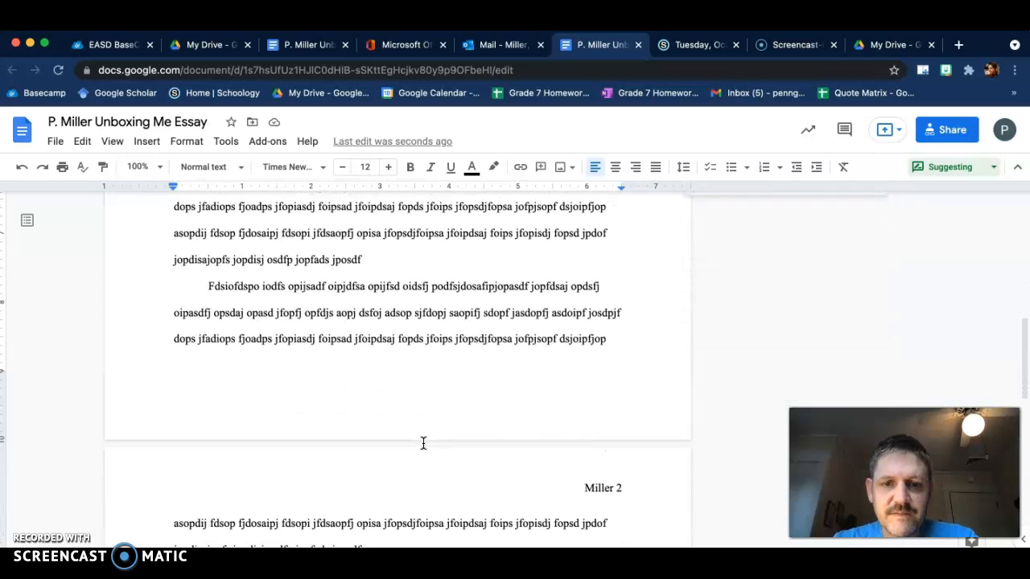
scroll(422, 443, down, 2)
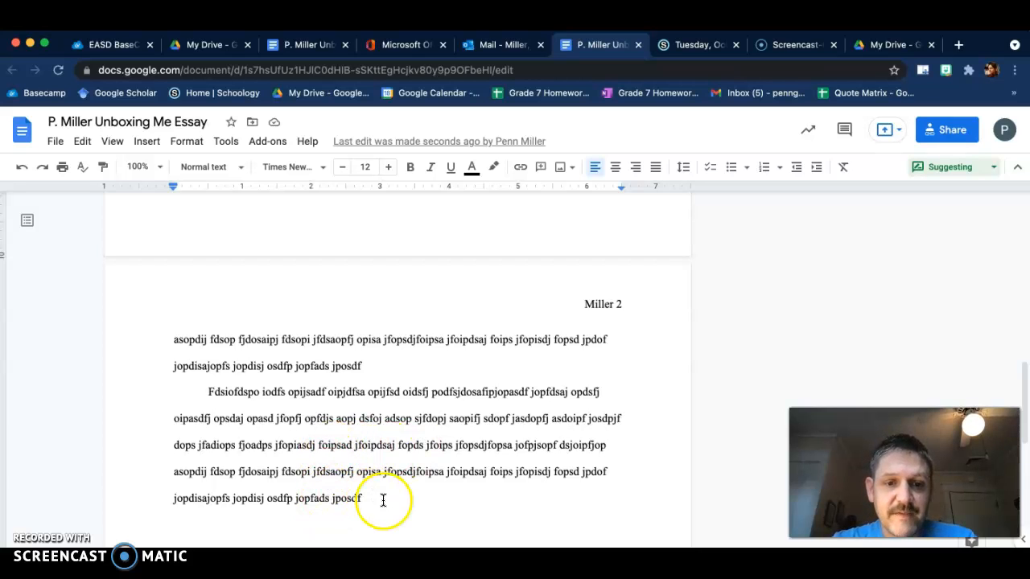
drag(371, 501, 301, 472)
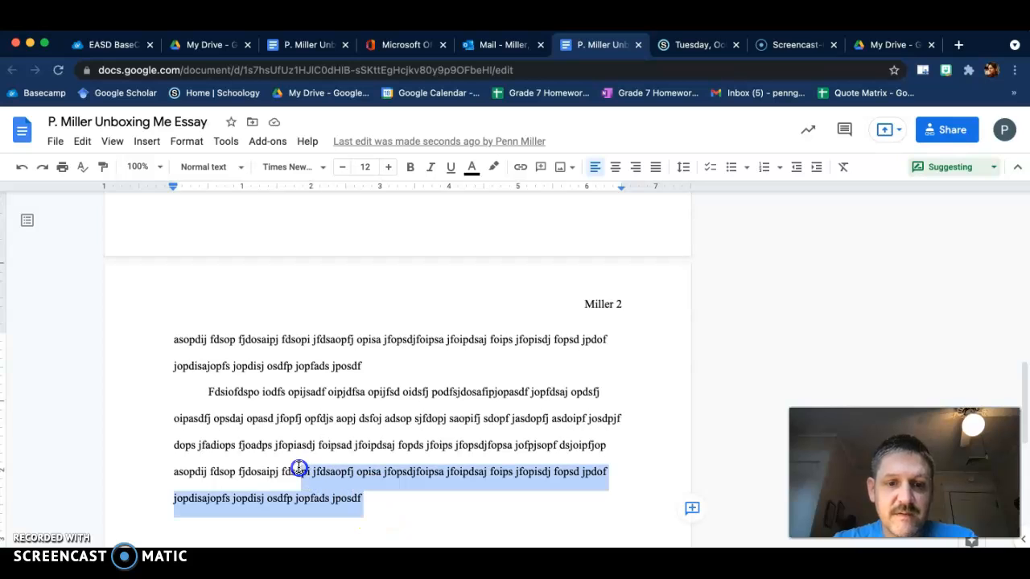
click(688, 513)
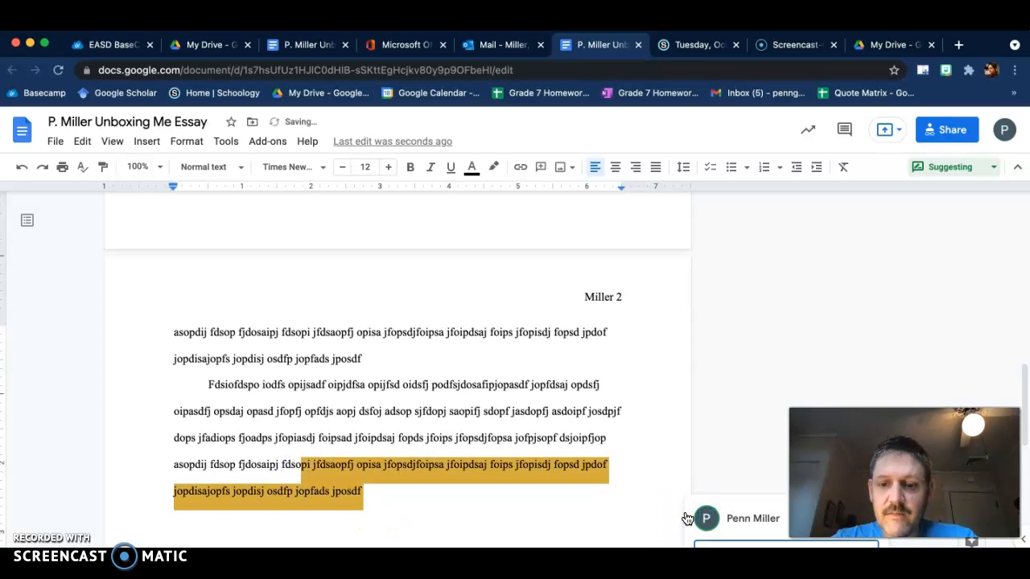
text(Wow, )
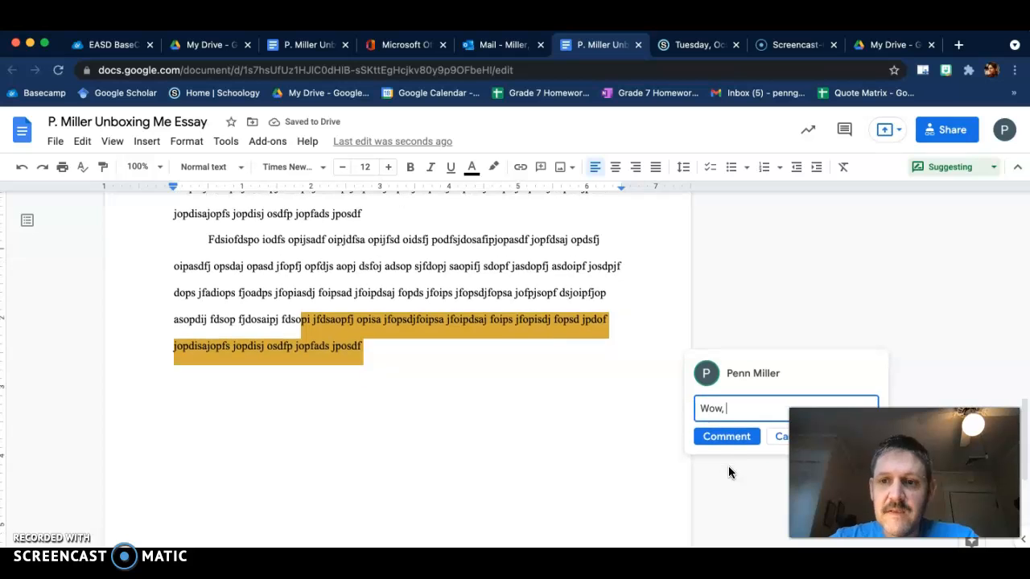
text(I really loved th)
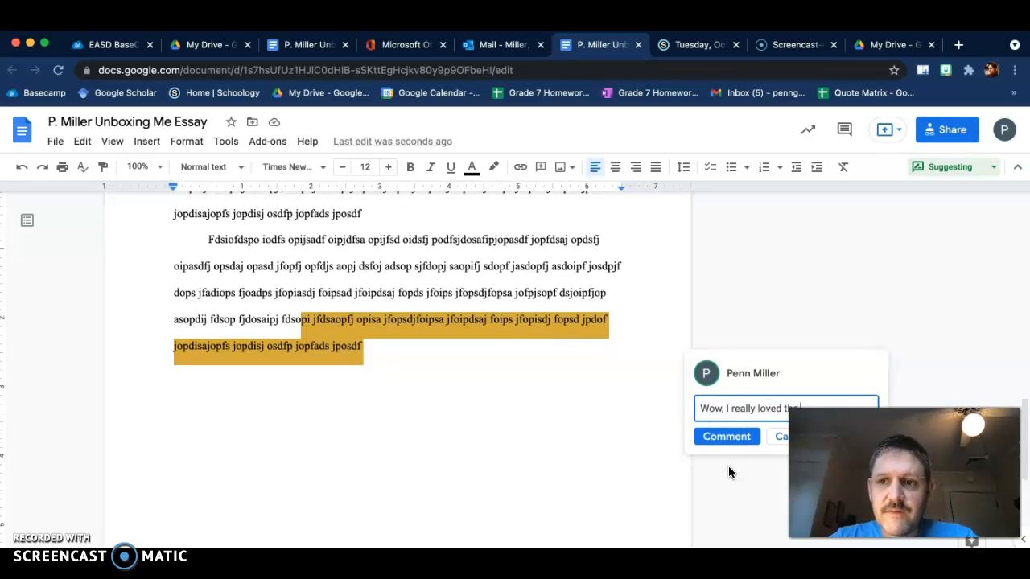
text(e way you wrapped)
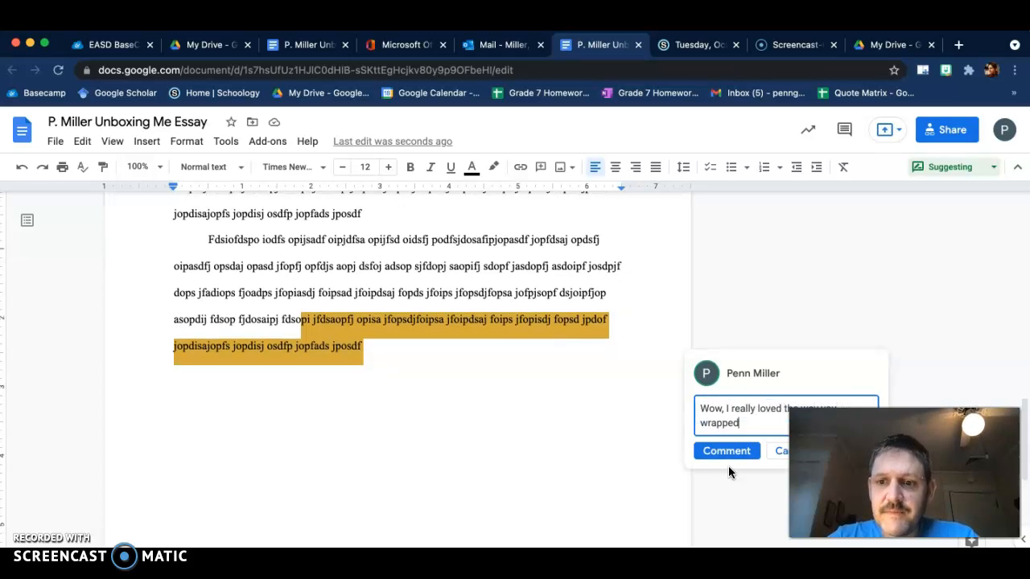
text( this up with)
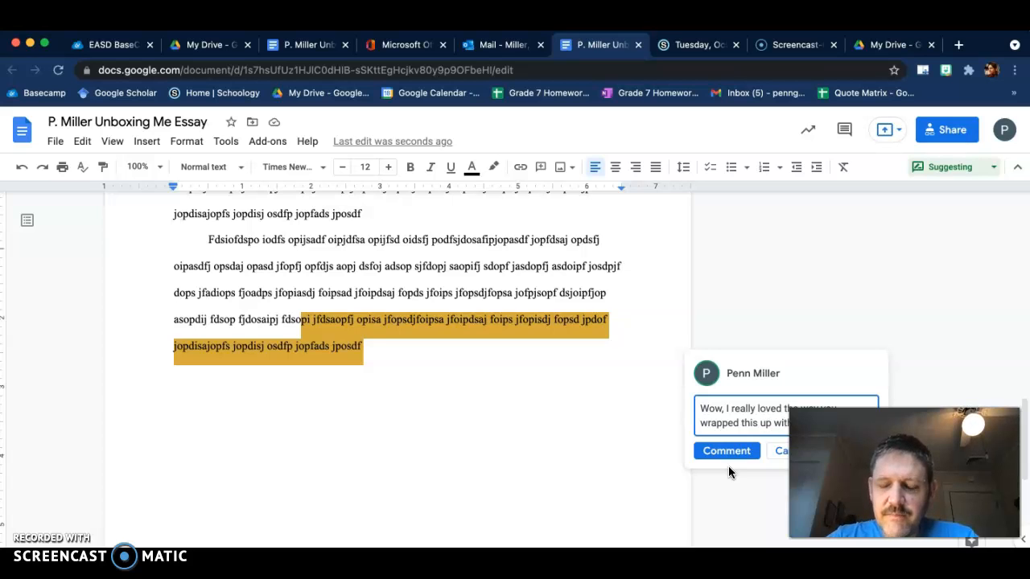
text( a clincher by )
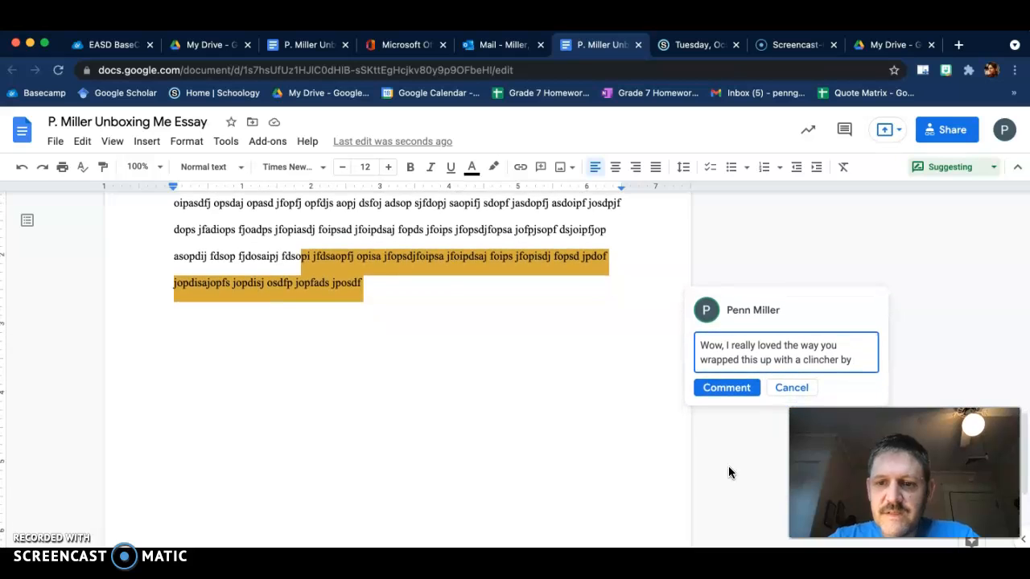
text(referring bac)
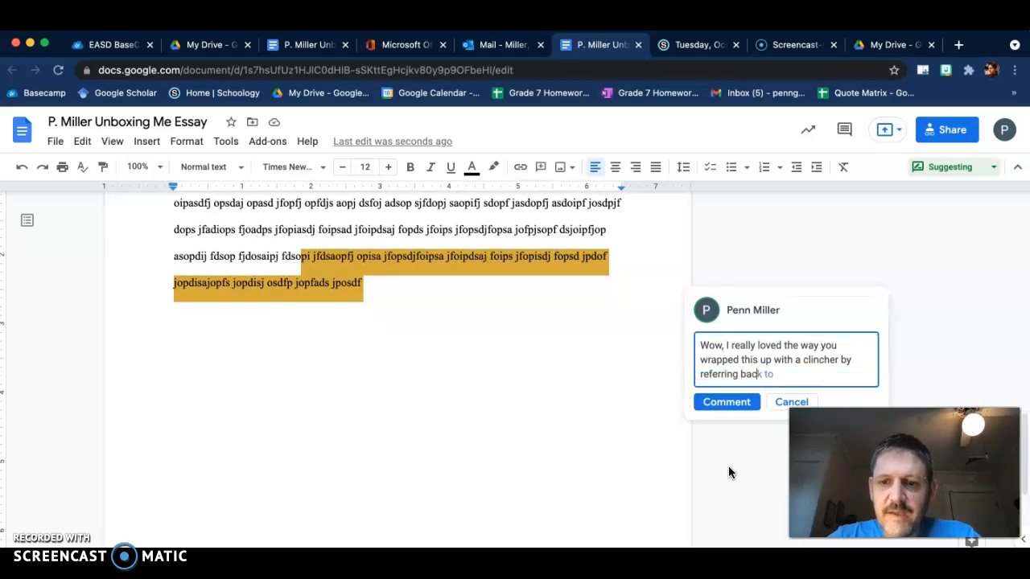
text(k to your attentio)
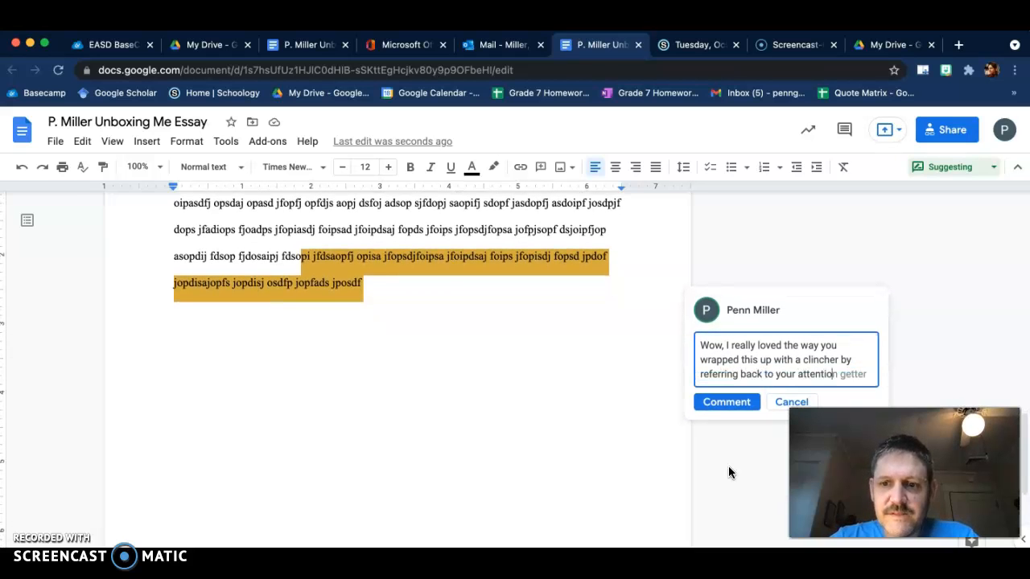
text(n-getter.)
click(727, 403)
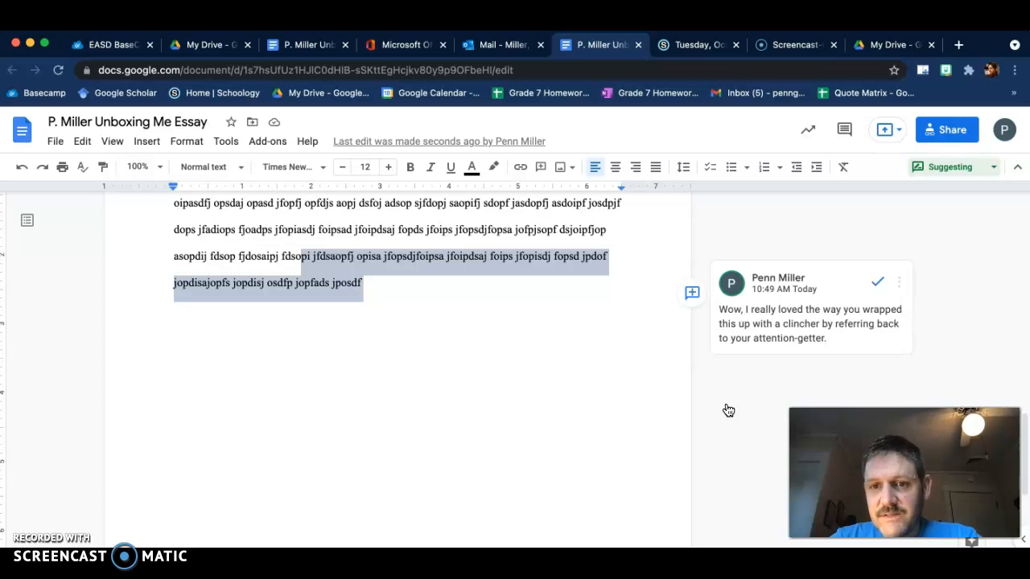
Step: Resolve the comment on the essay title that says "Your title could be more creative."
scroll(728, 411, up, 10)
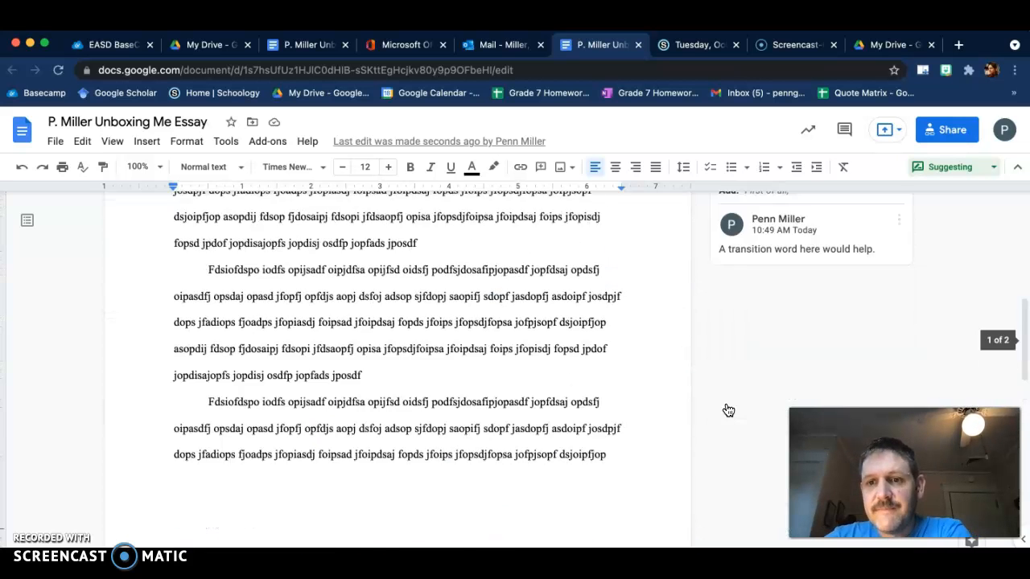
scroll(764, 324, down, 2)
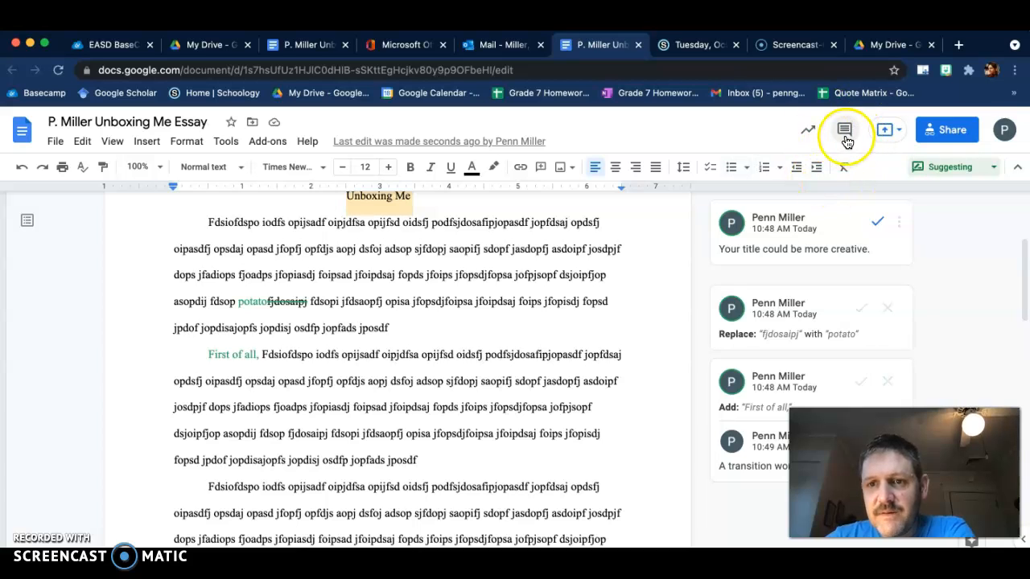
click(877, 225)
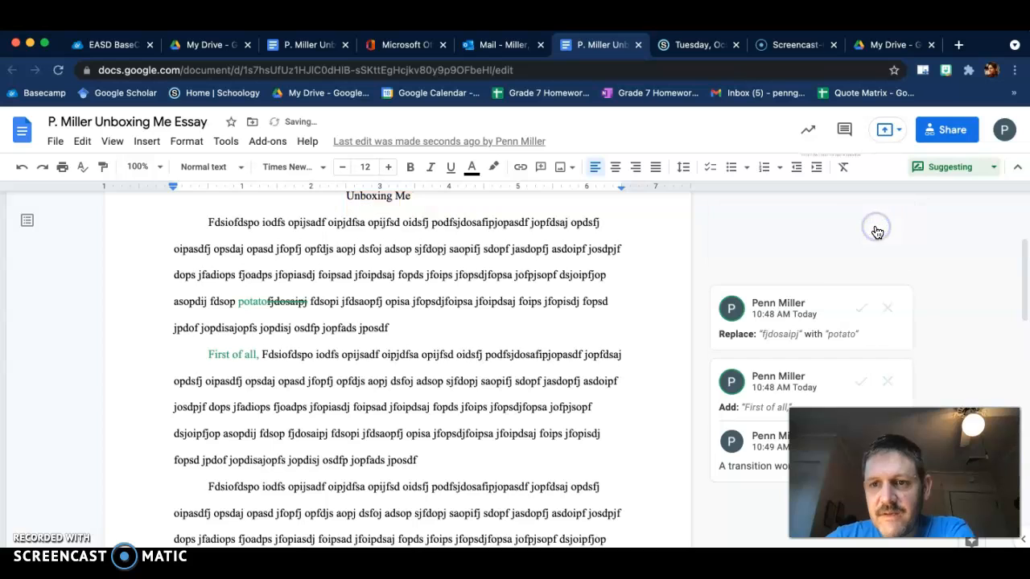
Step: Review the document's full comment history, from the closing-lines praise down to the resolved title comment, and close the history
click(843, 134)
scroll(842, 321, down, 3)
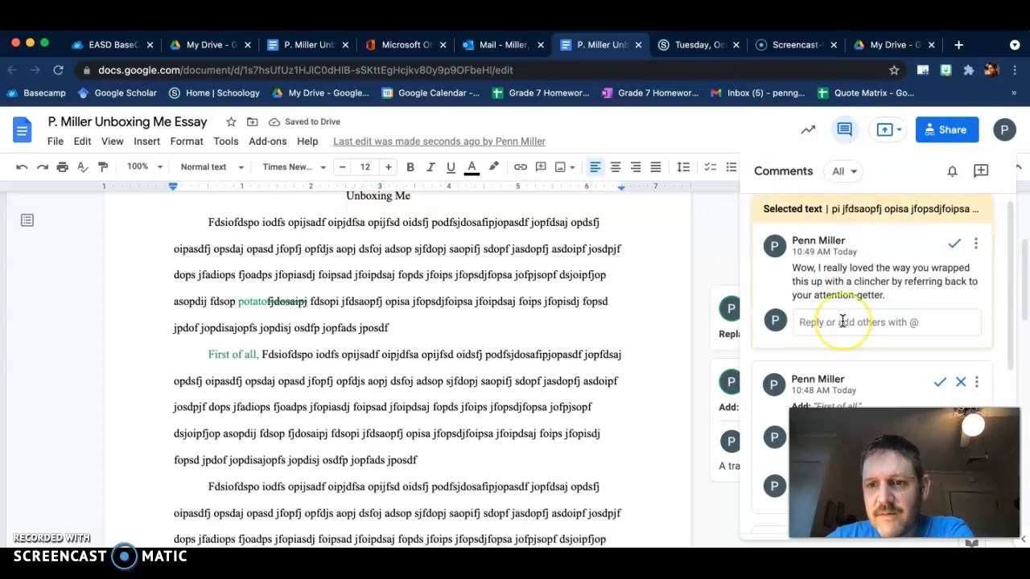
scroll(842, 321, down, 3)
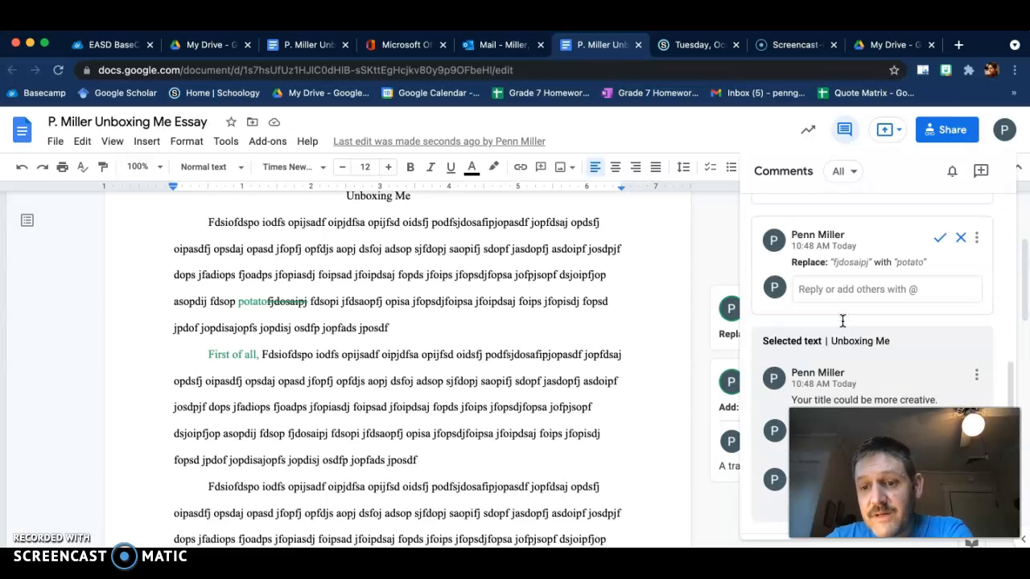
scroll(842, 321, up, 4)
scroll(842, 321, down, 4)
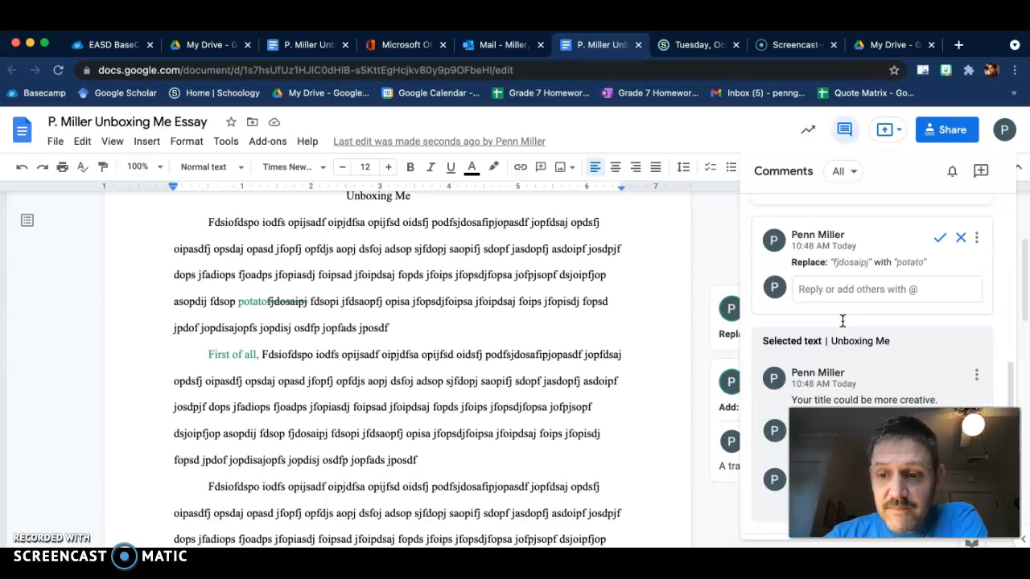
scroll(842, 321, up, 6)
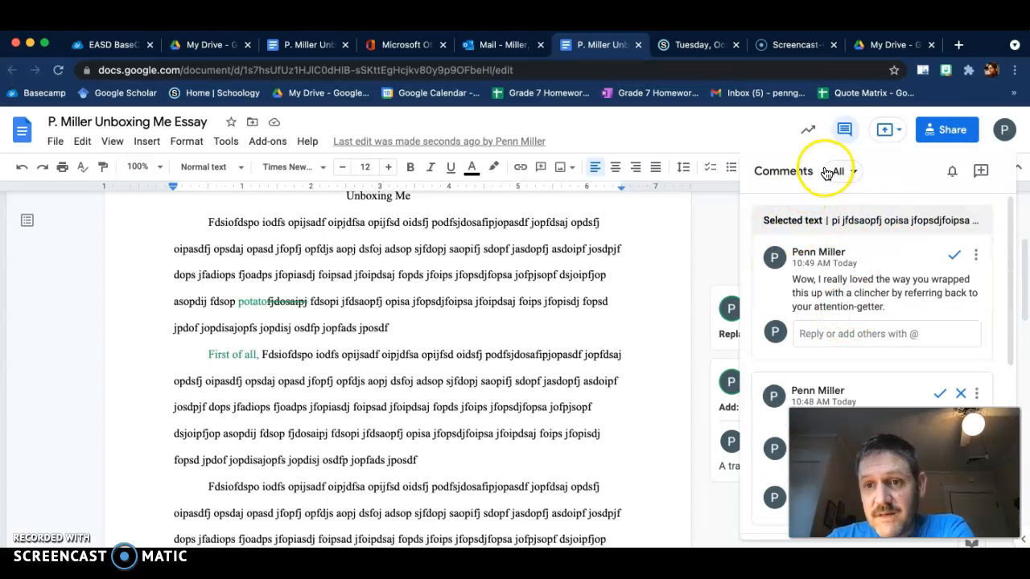
click(845, 132)
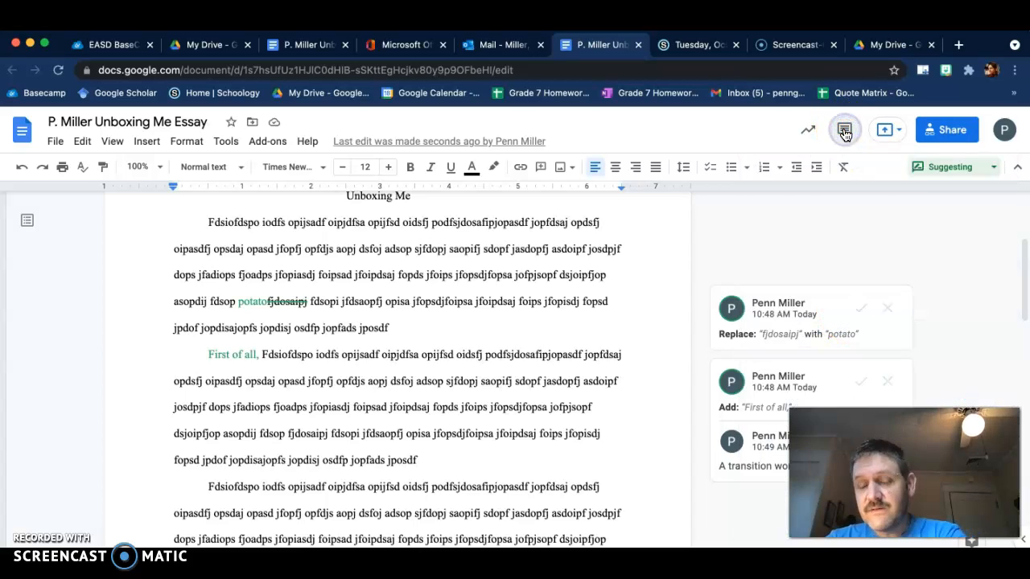